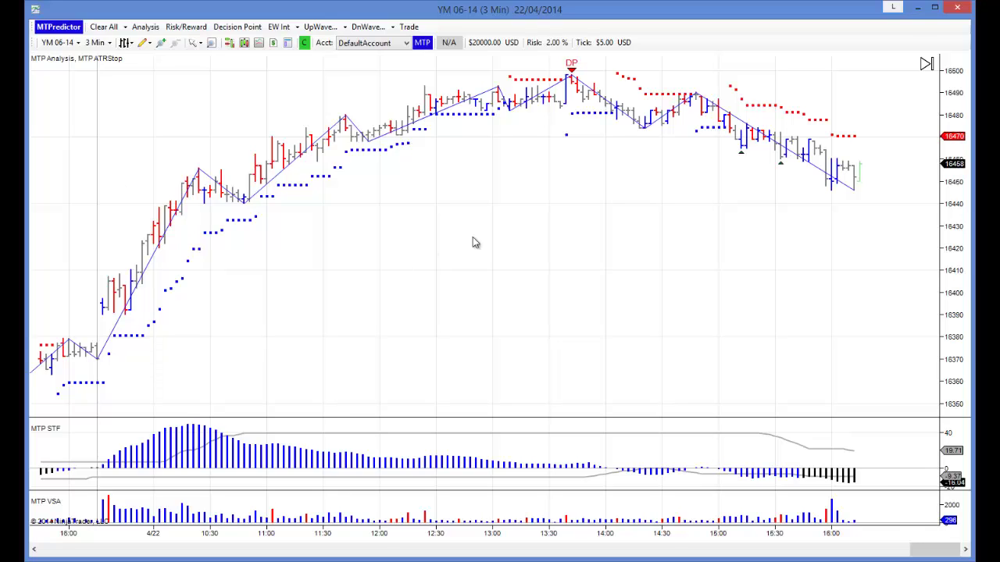
Pan the YM 3-minute chart left to leave a blank margin after the last bar
scroll(473, 243, down, 2)
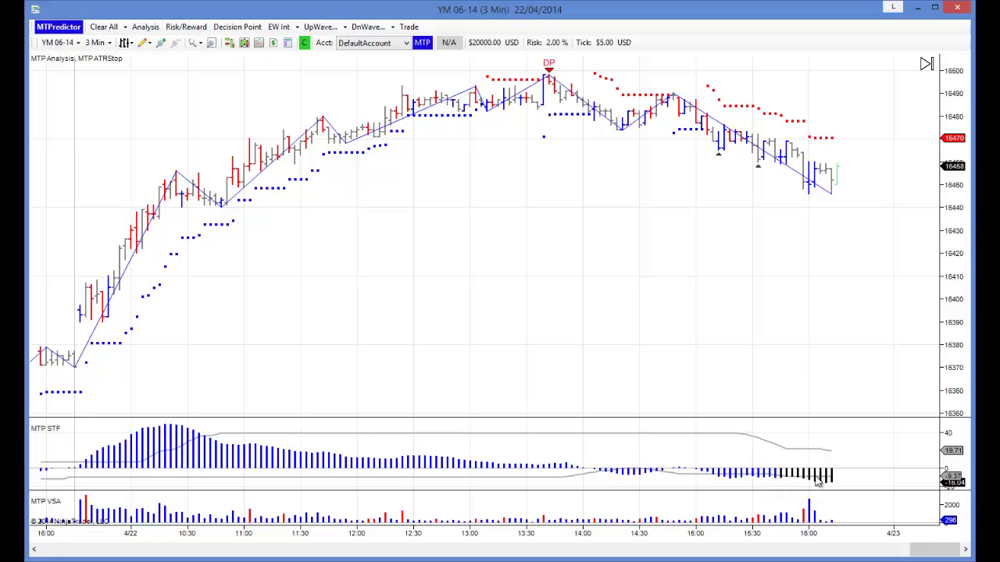
drag(659, 339, 532, 350)
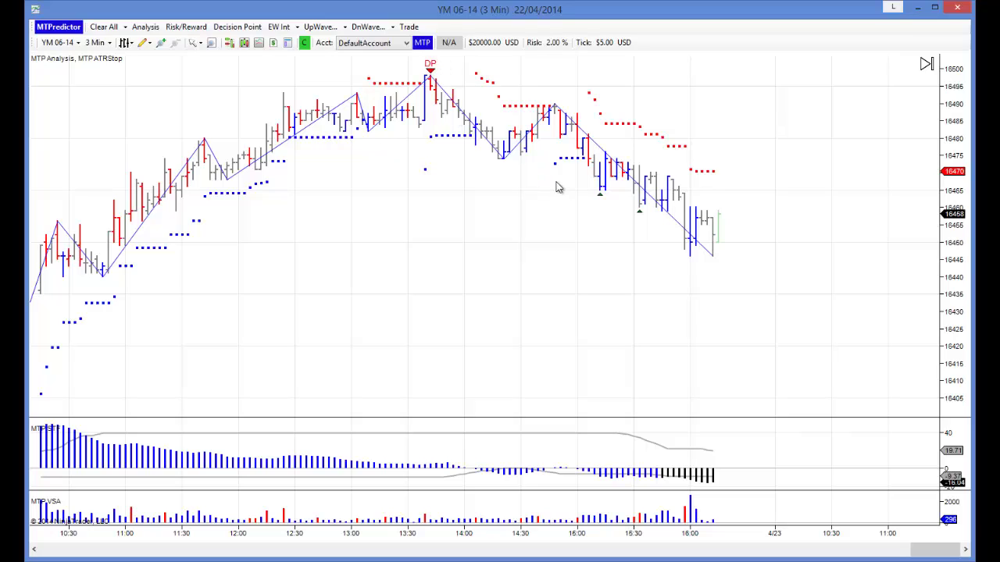
right_click(602, 182)
click(633, 208)
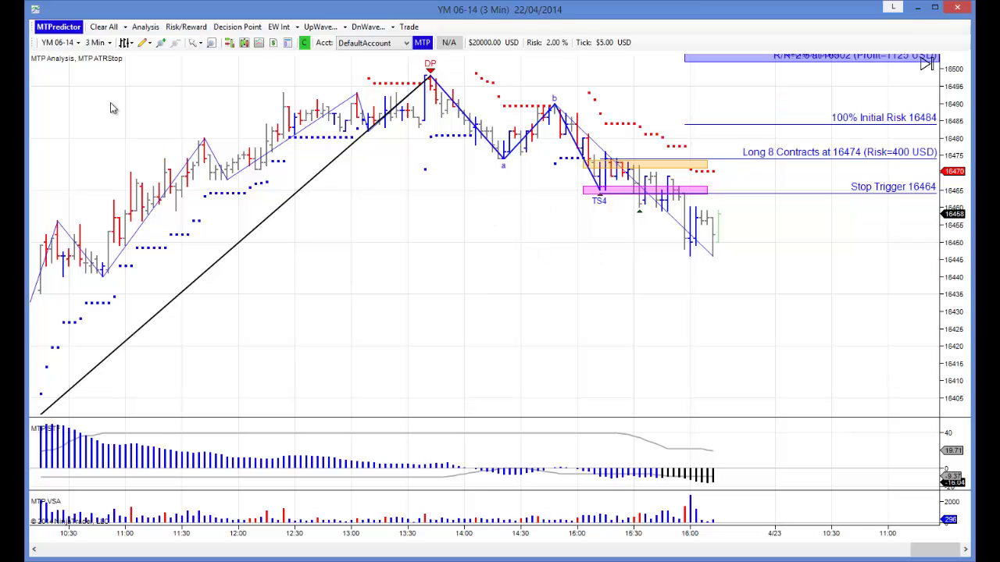
click(103, 26)
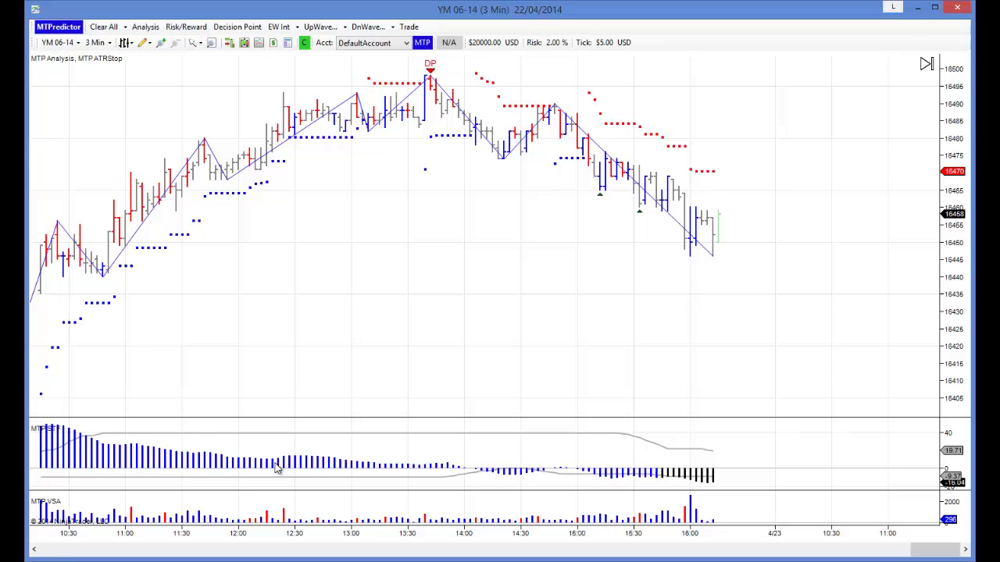
Switch the YM chart to 15-minute bars and zoom out to show the 4/9–4/22 history
click(107, 44)
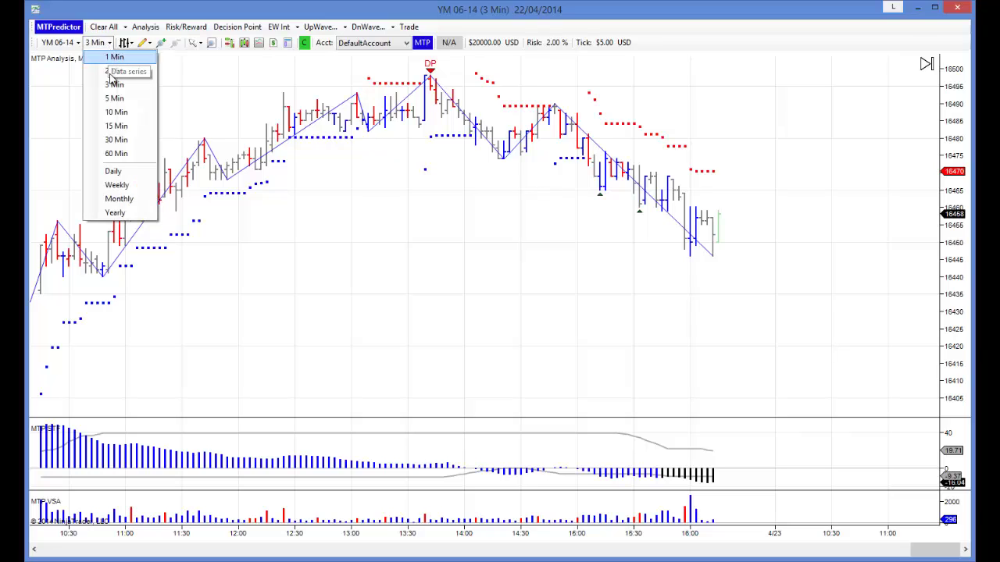
click(118, 126)
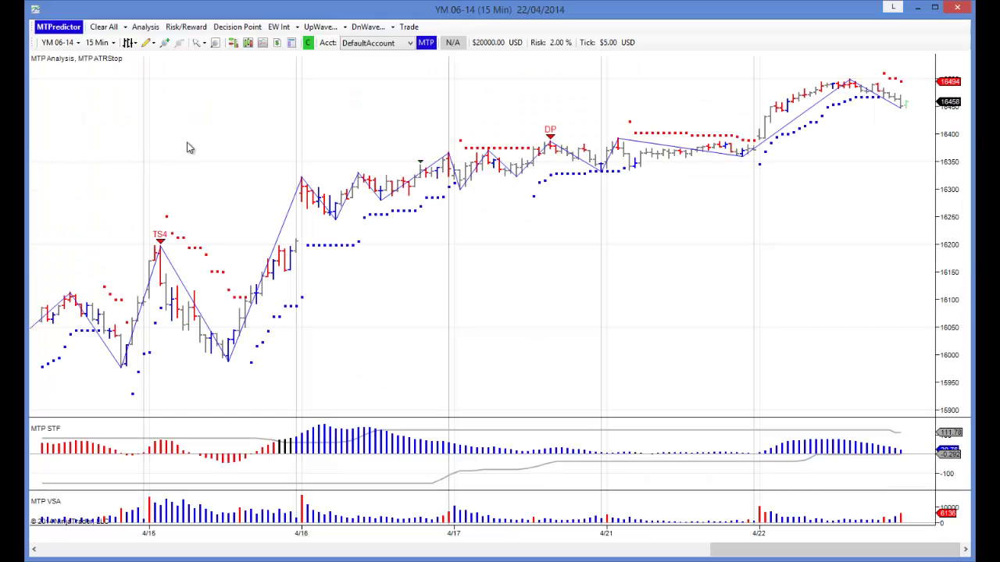
scroll(187, 149, down, 2)
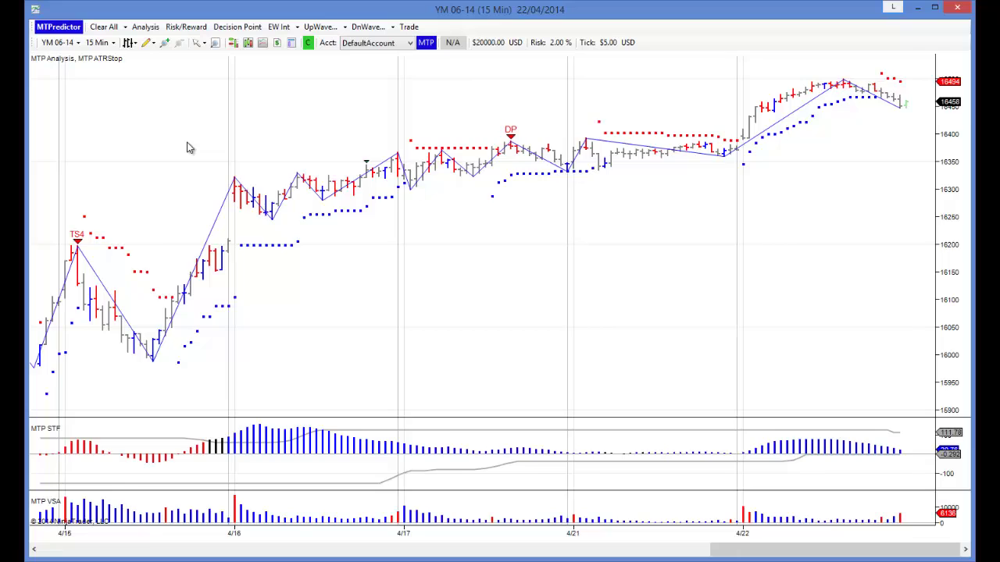
scroll(188, 149, down, 3)
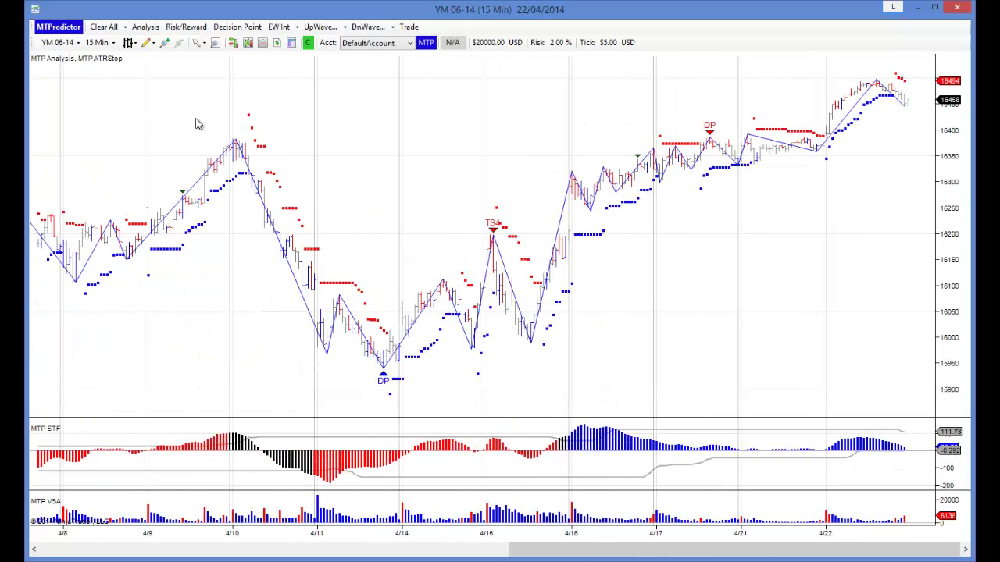
scroll(654, 266, right, 2)
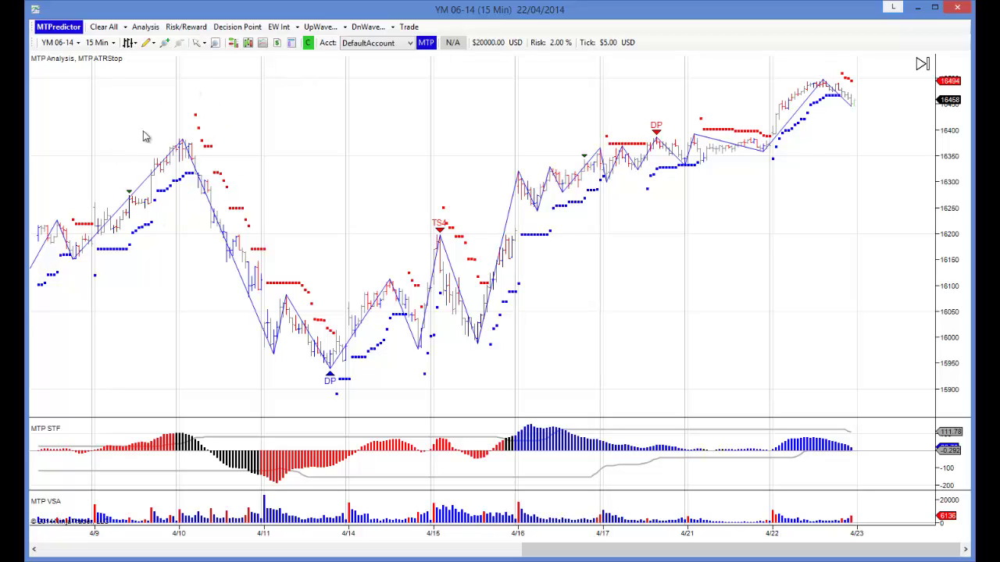
Add a decision point zone and slide it right over the 16450–16500 highs of 4/22
right_click(185, 152)
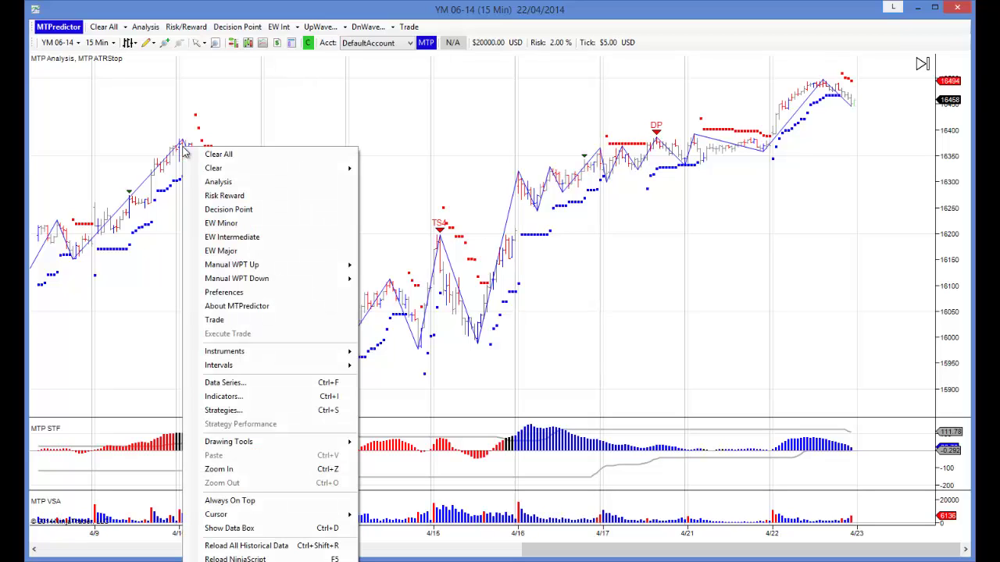
click(213, 209)
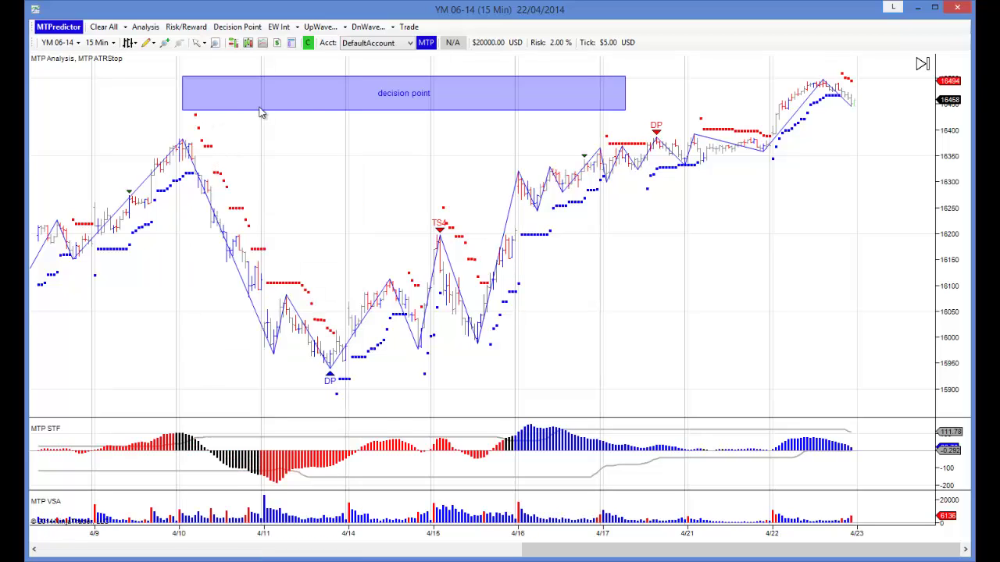
click(336, 108)
drag(336, 109, 453, 121)
scroll(562, 239, down, 5)
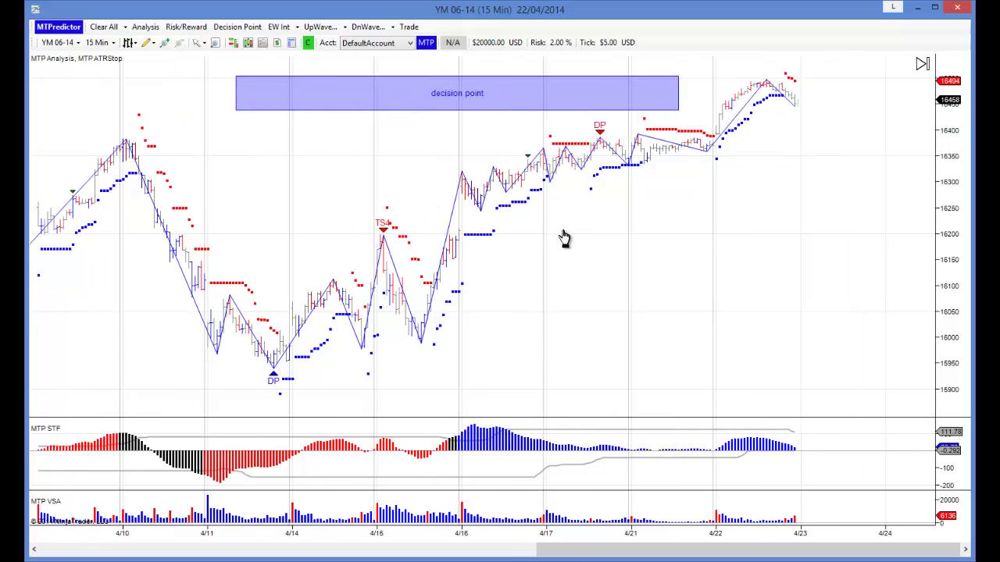
drag(417, 109, 557, 93)
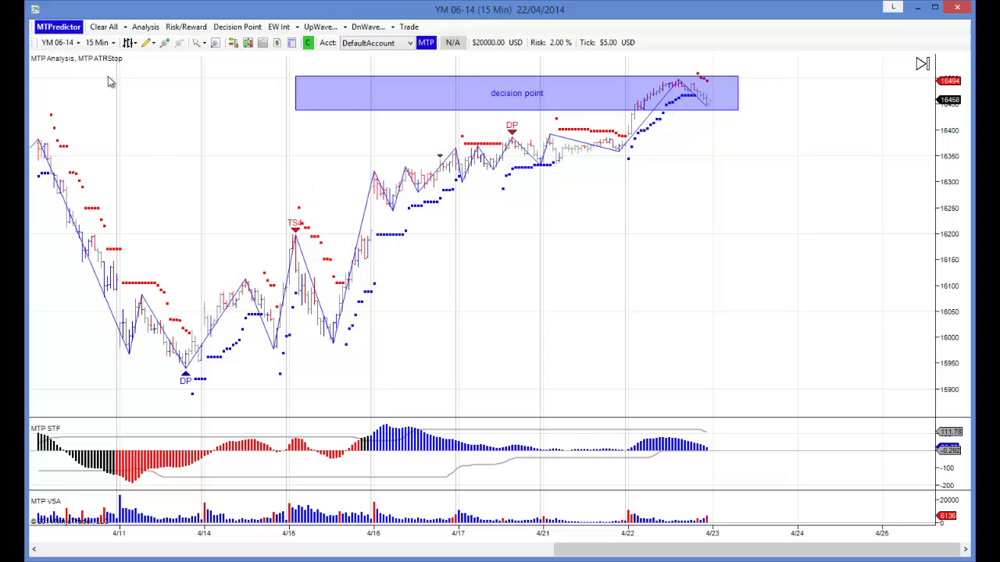
click(109, 43)
Return the chart to 3-minute bars and pan to show the previous day and the 4/22 session
click(117, 83)
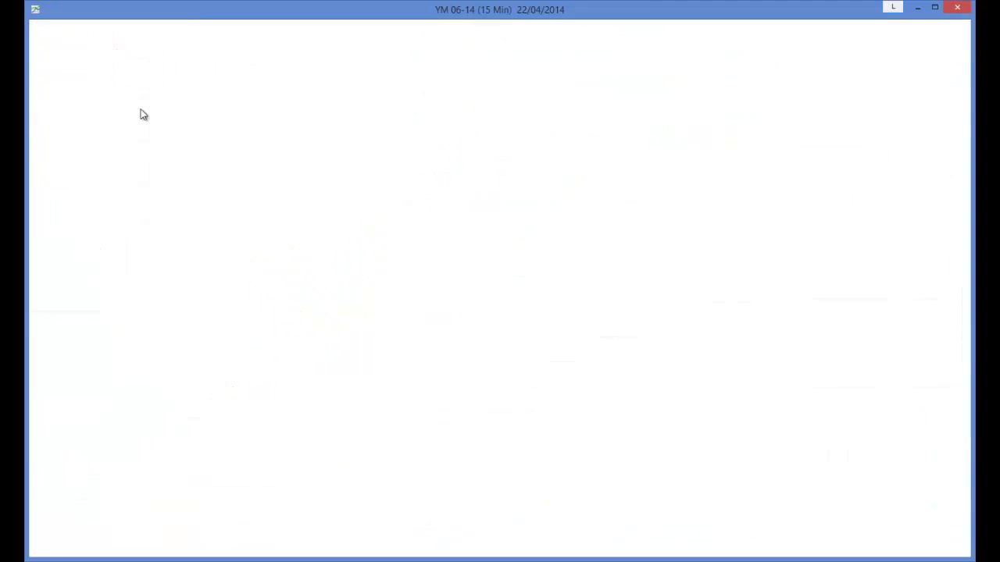
scroll(516, 301, down, 10)
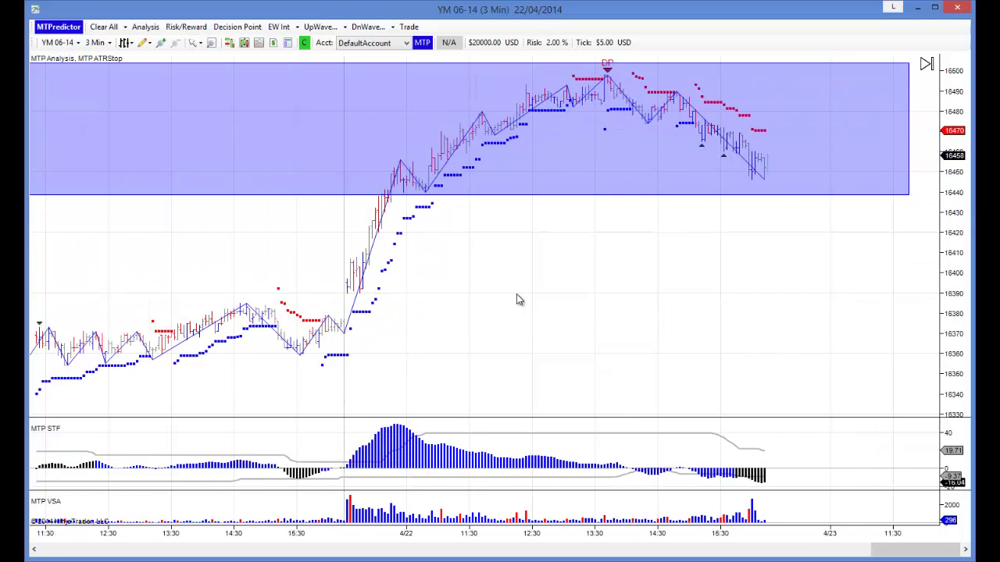
scroll(516, 295, up, 3)
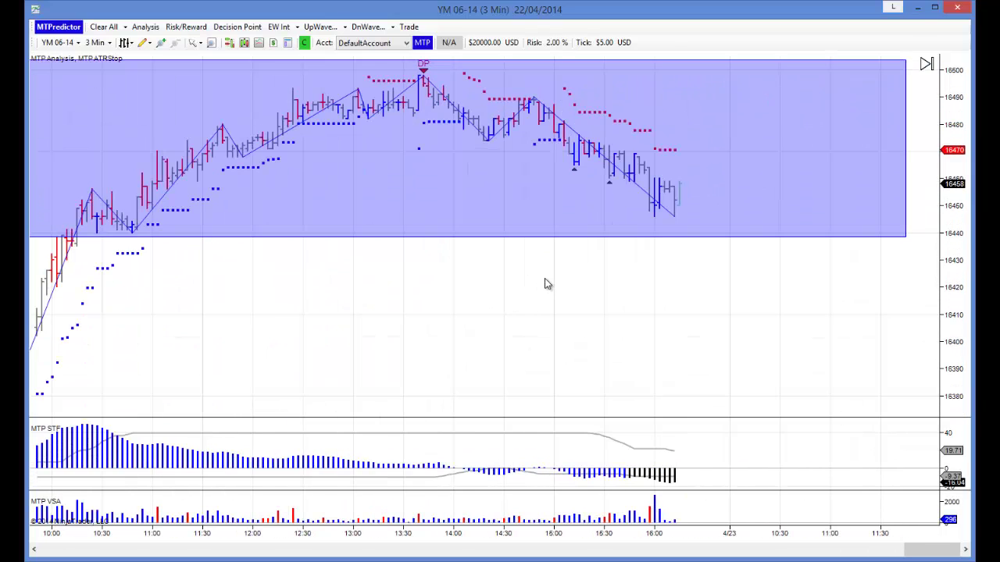
scroll(598, 297, up, 3)
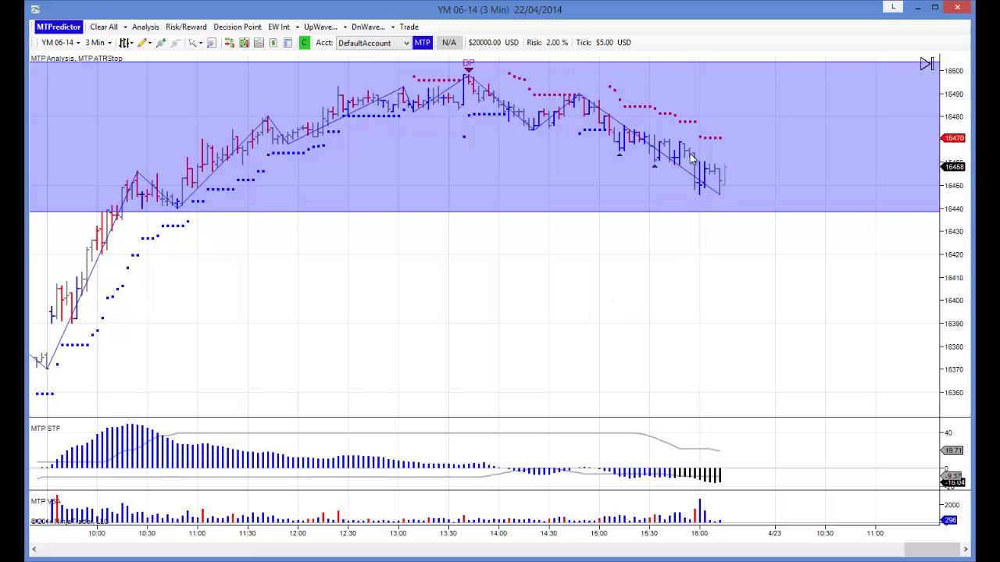
scroll(635, 280, up, 3)
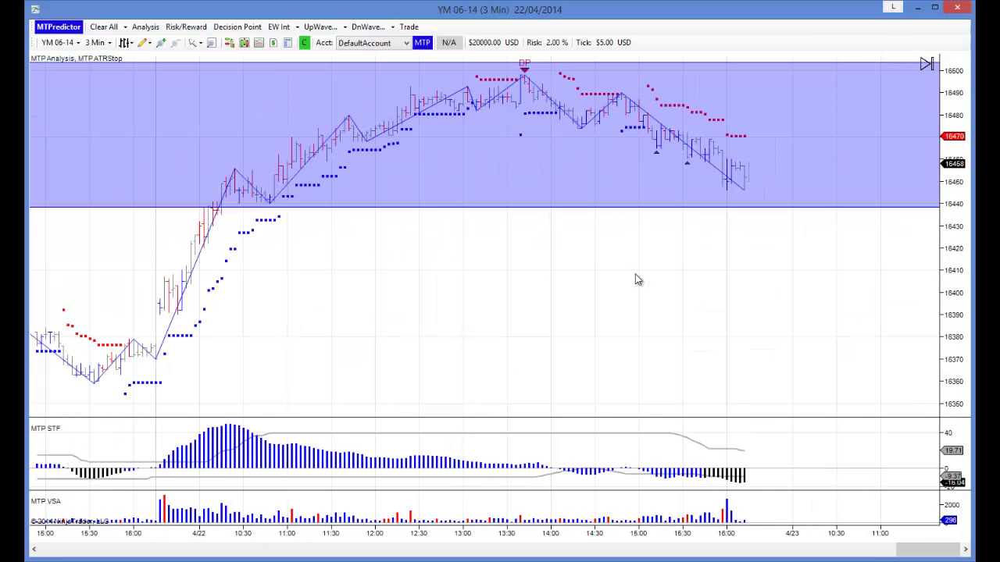
drag(635, 280, 594, 284)
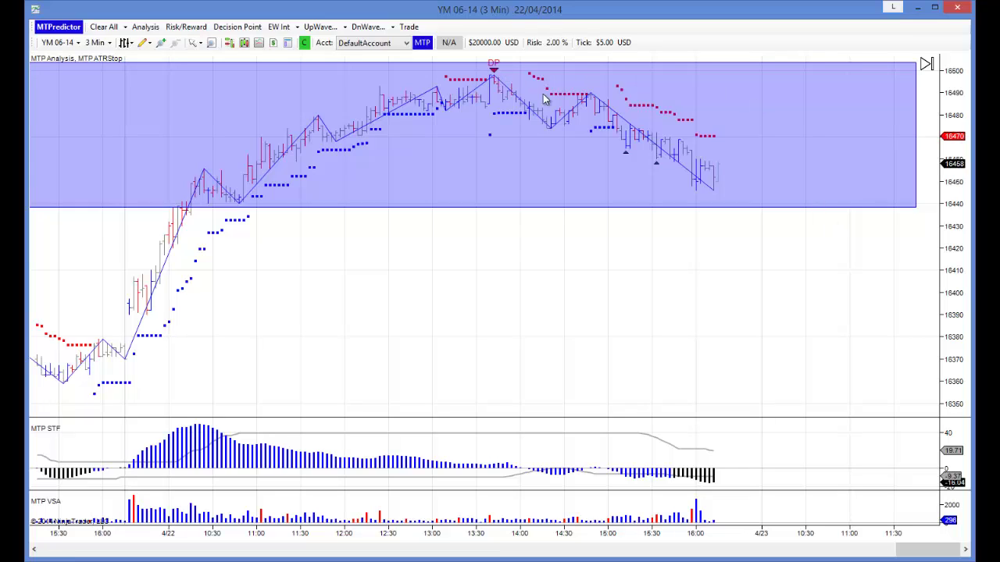
Pull the decision point zone's right edge back so it ends before the DP peak near 13:30
click(915, 205)
drag(914, 207, 464, 207)
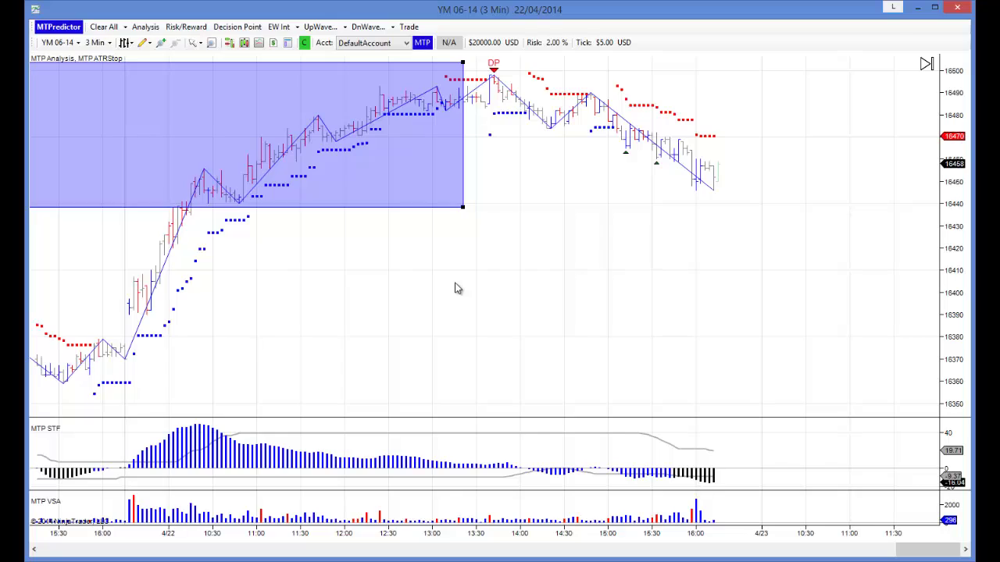
scroll(458, 289, up, 1)
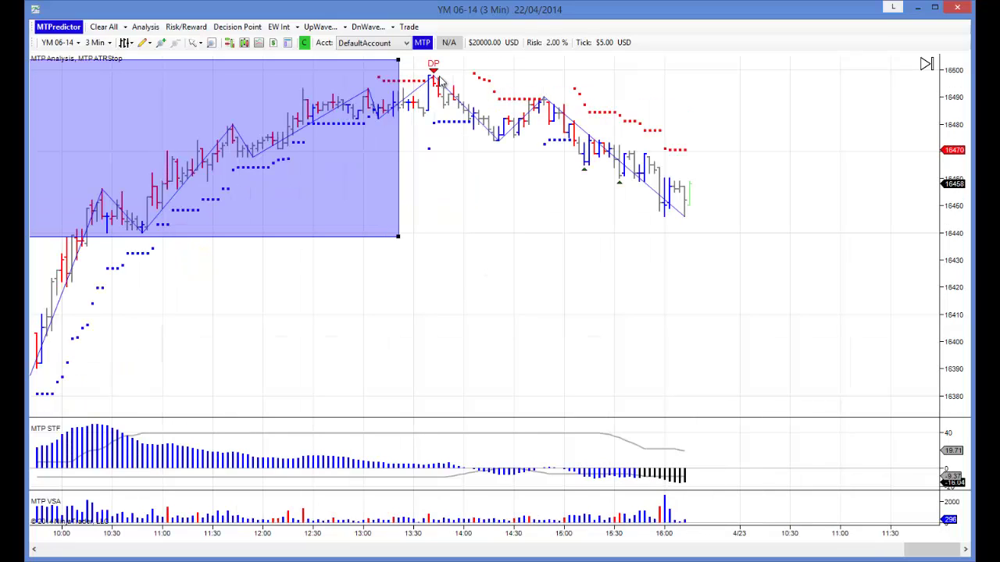
click(441, 147)
Run Analysis to check the short plan (13 contracts at 16493, R/R 2.2 at 16480), then Clear All
right_click(437, 80)
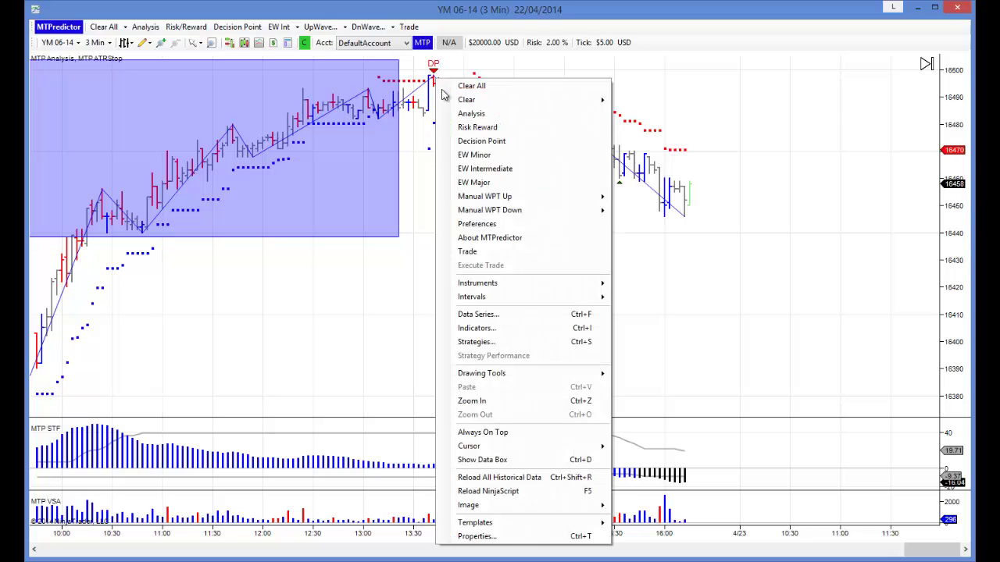
click(469, 114)
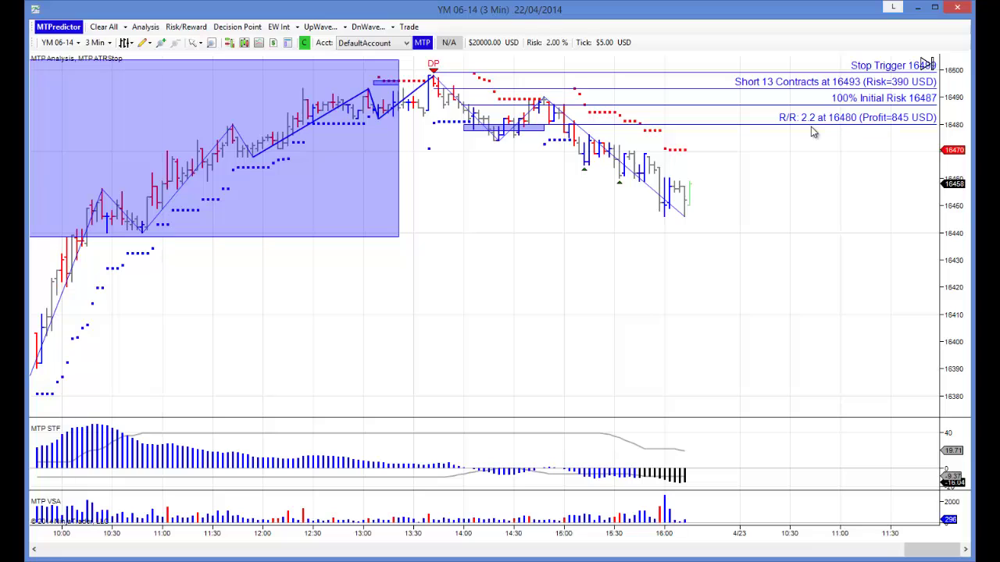
click(112, 30)
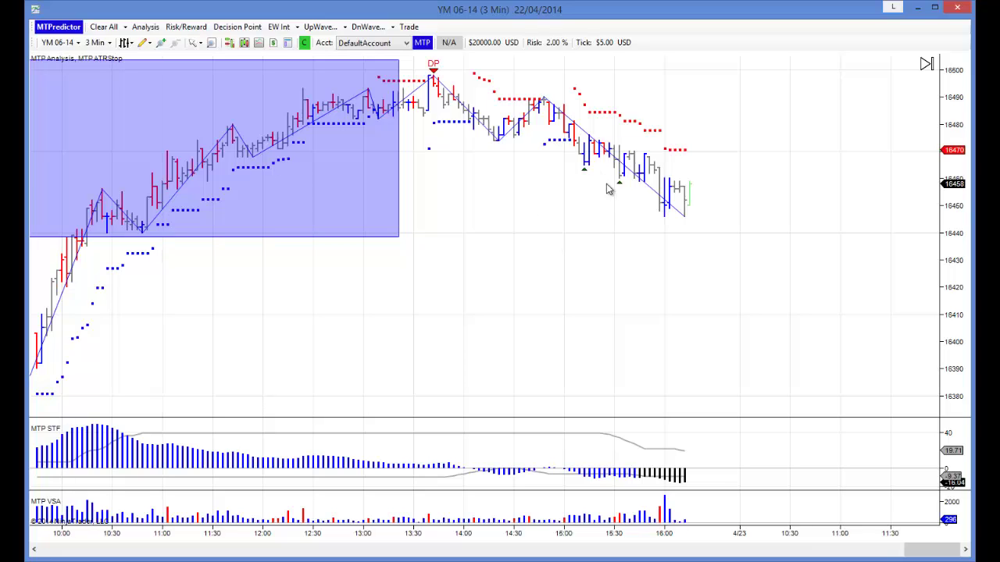
Run Analysis at the DP bar for a short plan with 16487 initial risk and R/R 2.2 at 16480, then enable crosshair mode
right_click(434, 85)
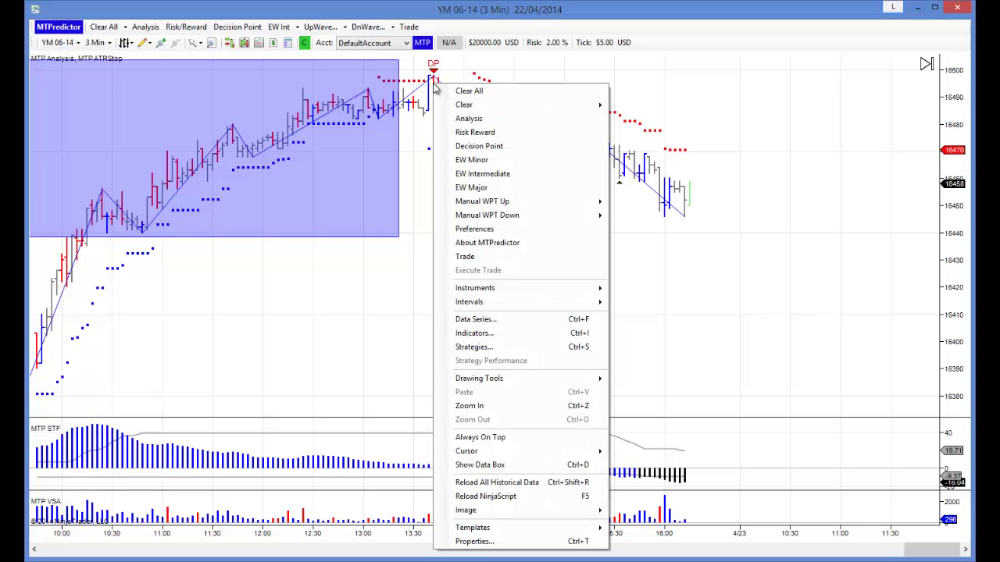
click(470, 119)
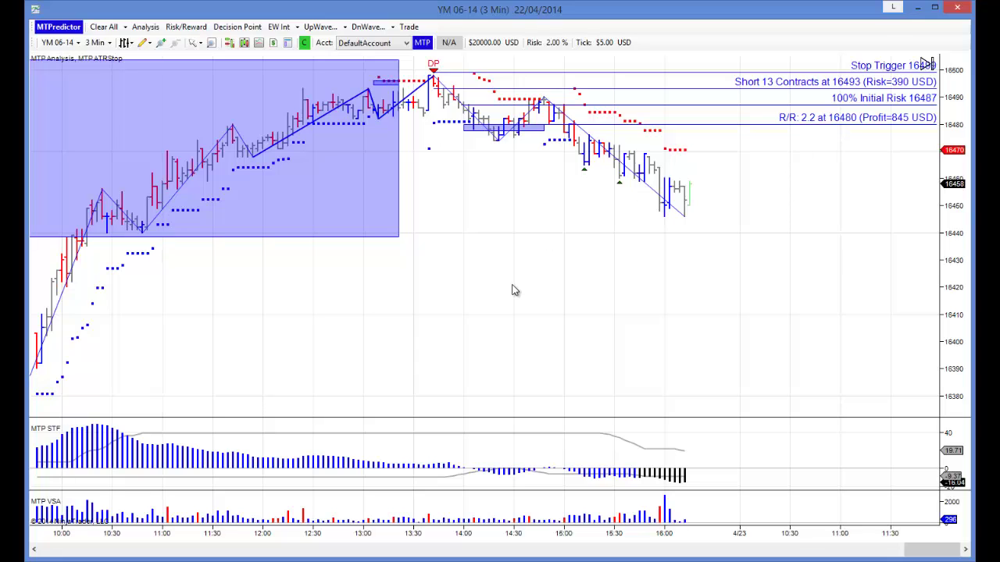
scroll(512, 288, up, 2)
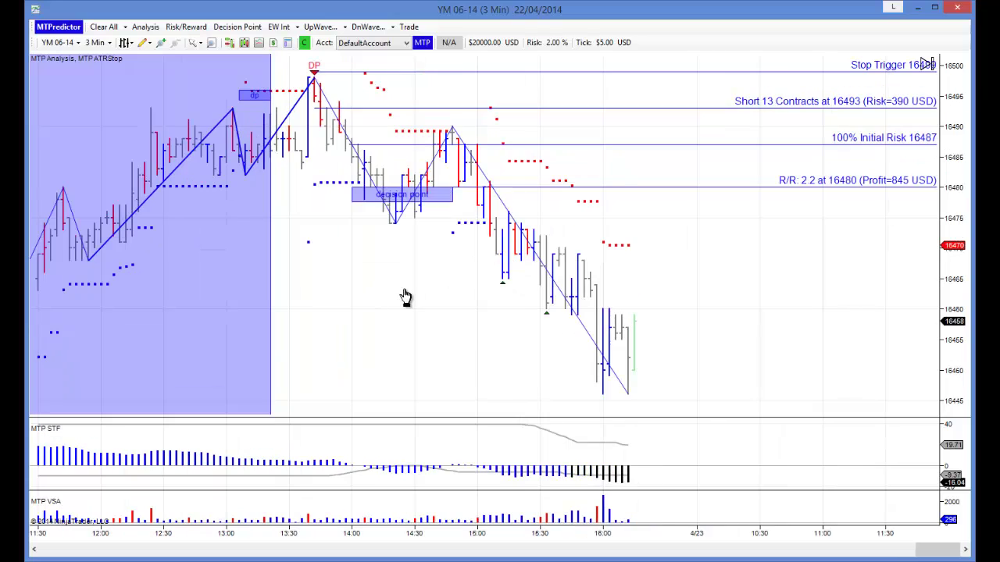
scroll(469, 300, down, 1)
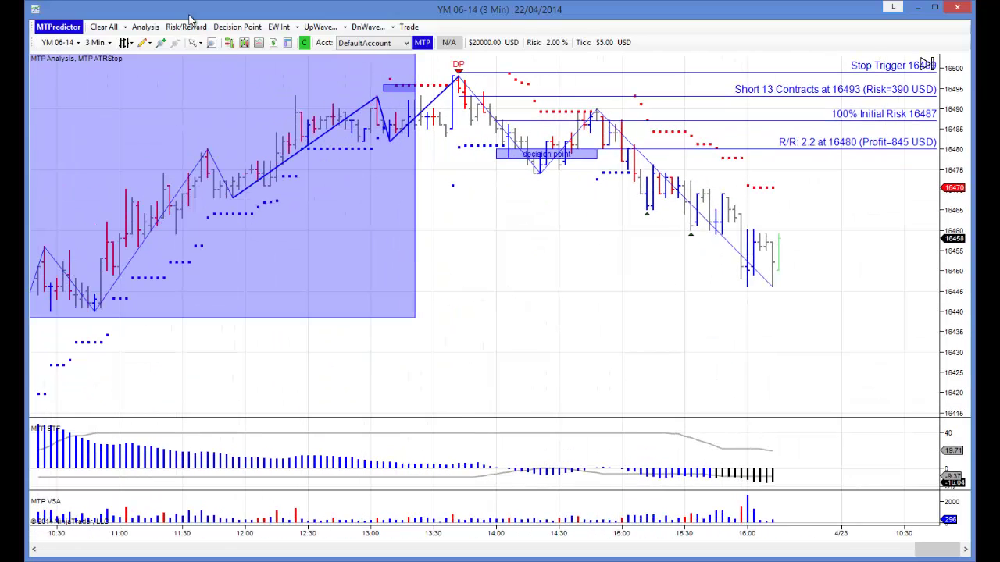
click(200, 45)
click(217, 71)
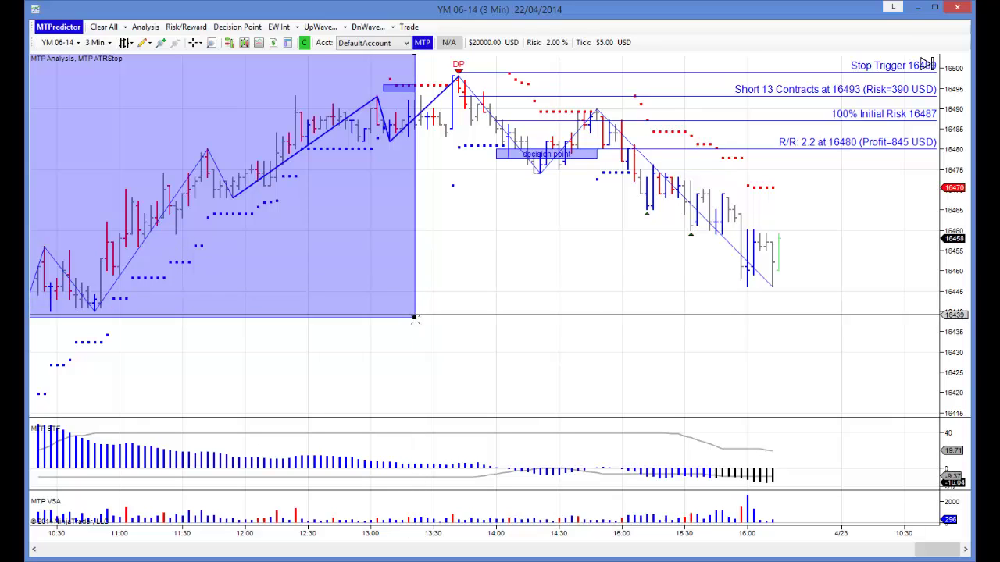
Narrow the shaded blue analysis zone and delete the old decision-point box
drag(414, 318, 315, 318)
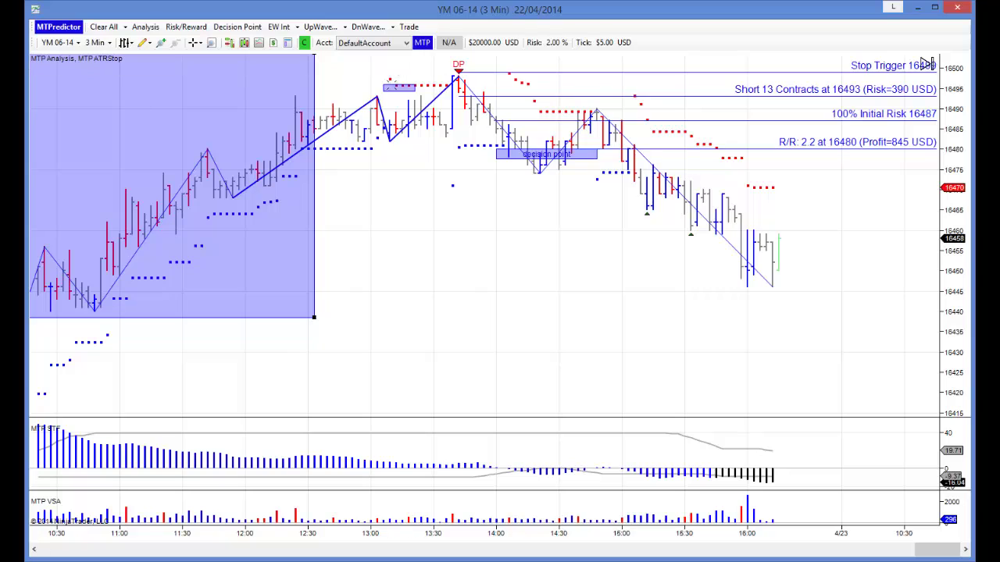
click(389, 91)
key(Delete)
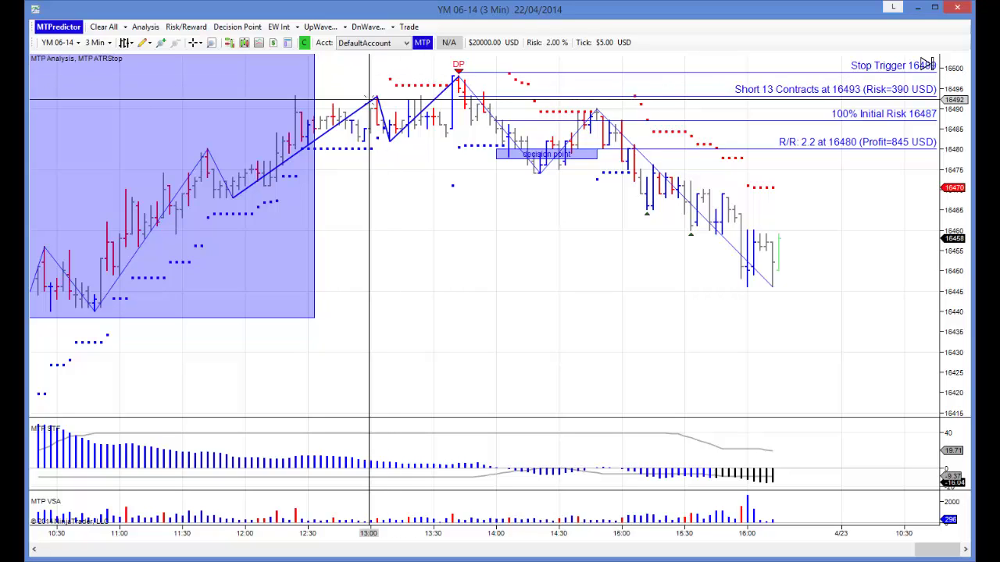
Add a new decision-point box and move it onto the DP high
right_click(378, 100)
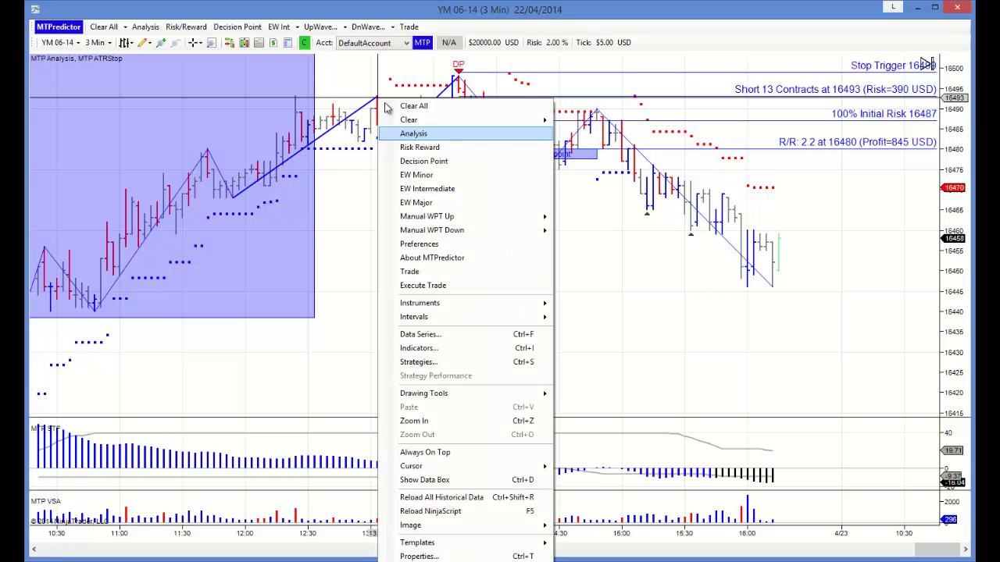
click(420, 162)
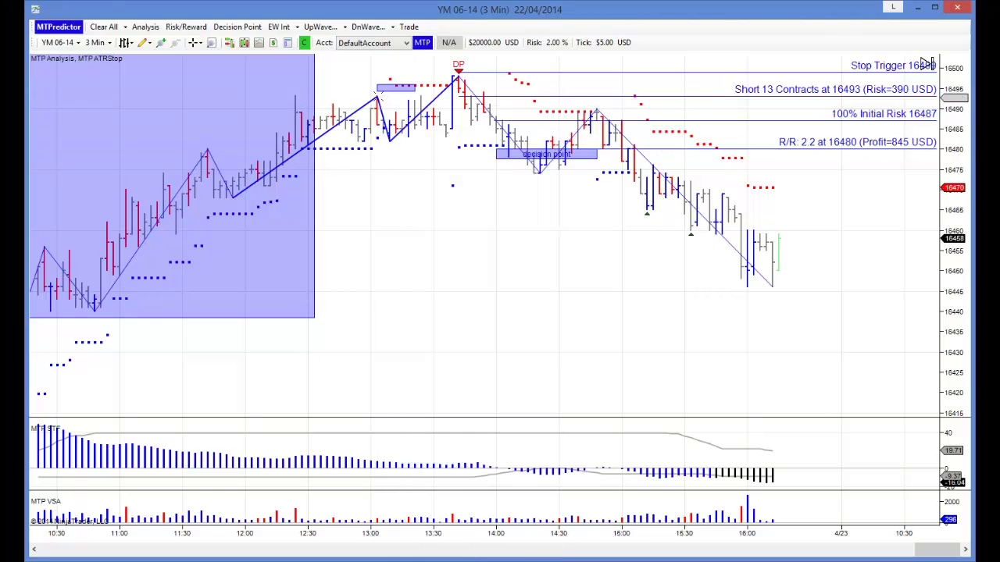
drag(395, 88, 452, 87)
click(405, 211)
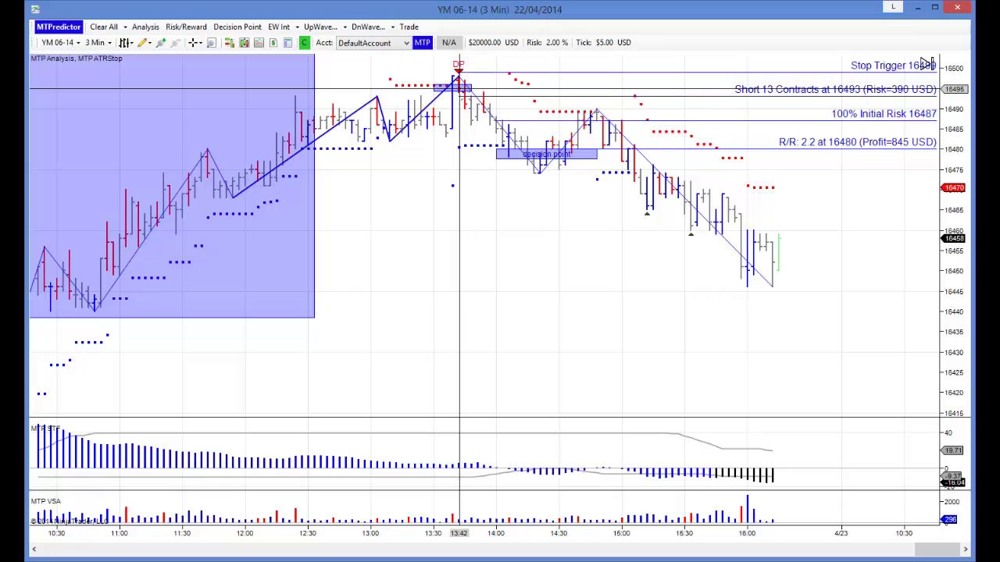
Drag the profit target down to 16458, giving R/R 5.8 and 2275 USD profit
scroll(546, 333, down, 3)
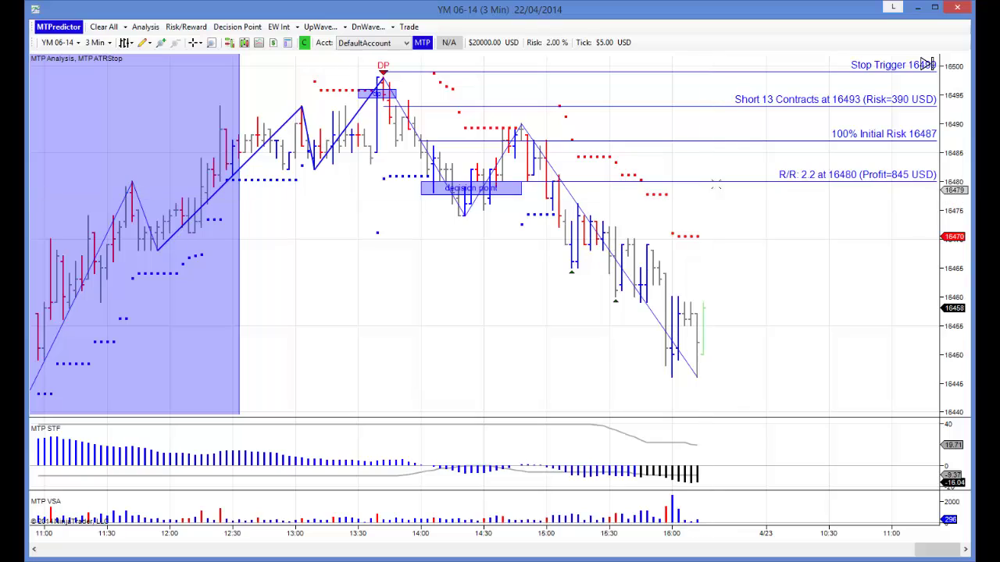
drag(719, 181, 750, 307)
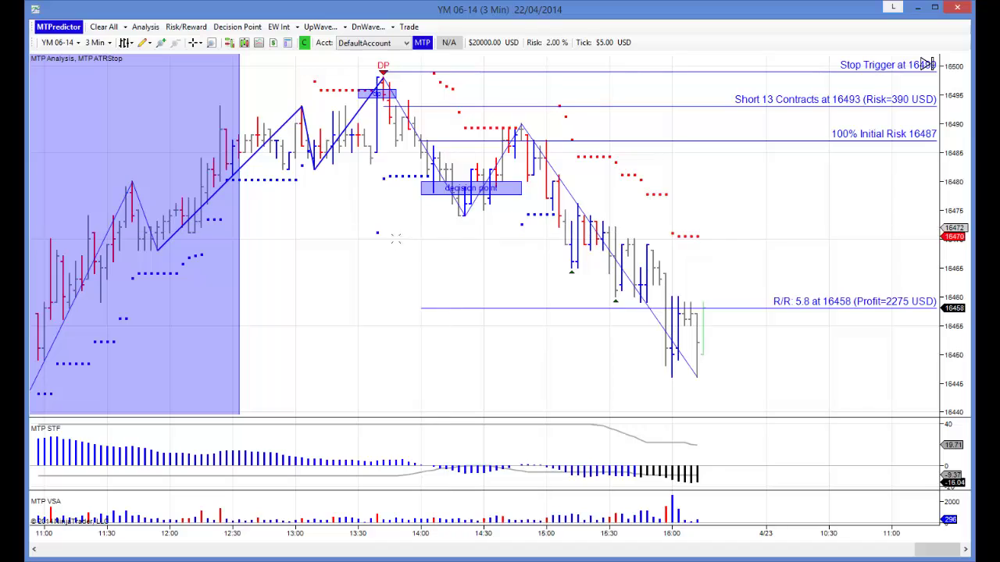
scroll(453, 219, up, 3)
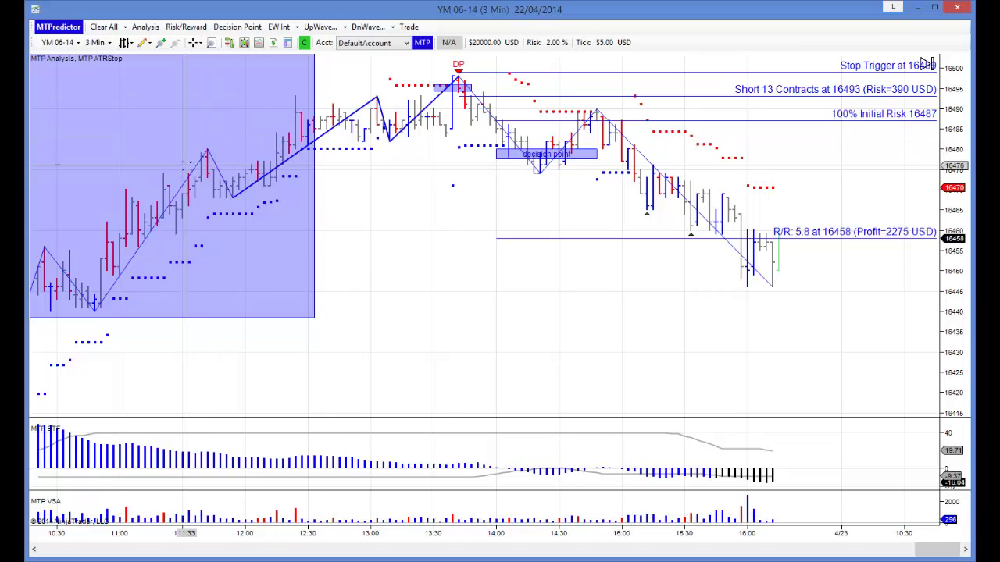
Set the YM 06-14 chart interval to 2 Min, showing wave lines and a TS1 signal near 16490
click(97, 42)
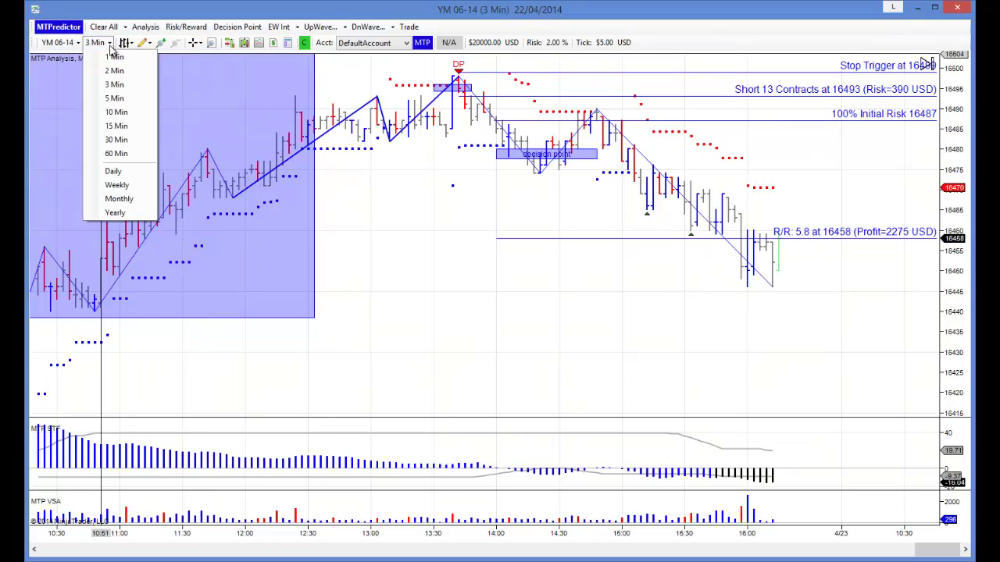
click(114, 71)
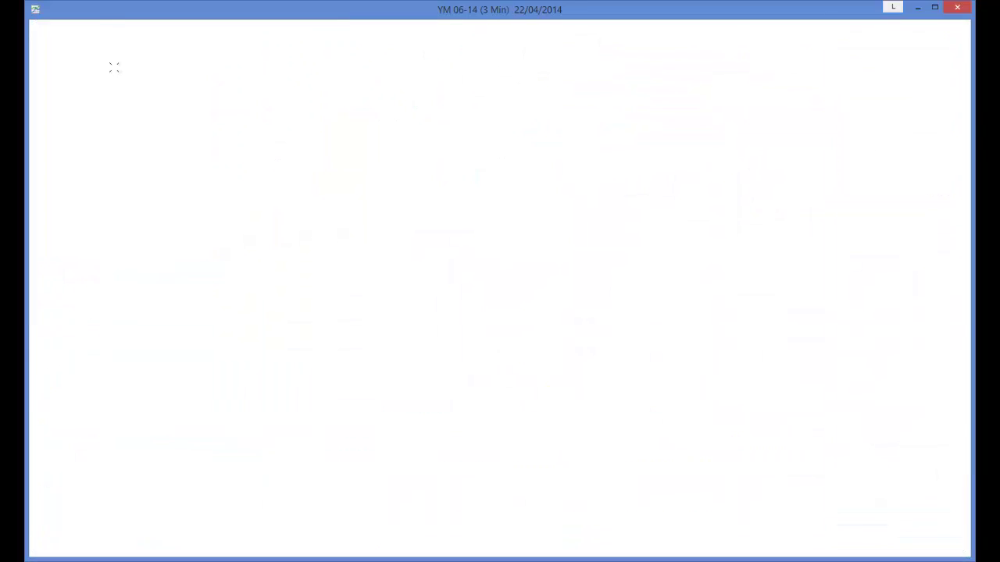
scroll(484, 305, down, 5)
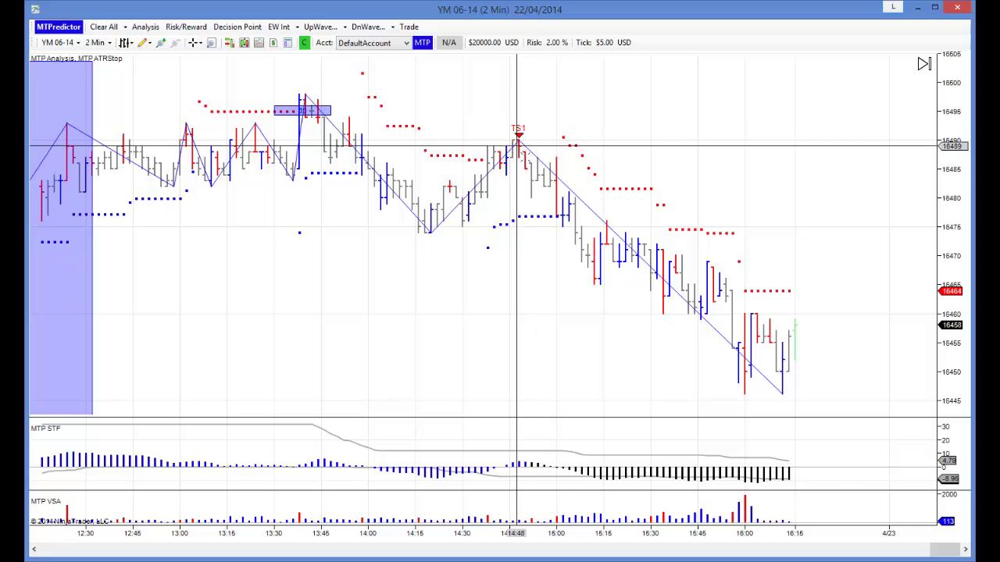
Add EW Intermediate waves, clear them, then run Analysis for a 16-contract short at 16486
right_click(781, 383)
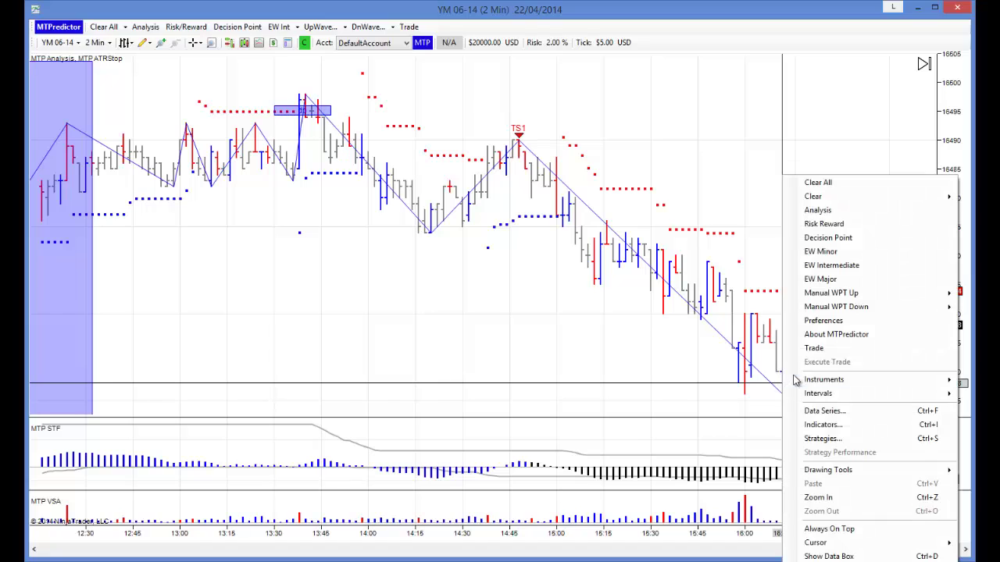
click(831, 266)
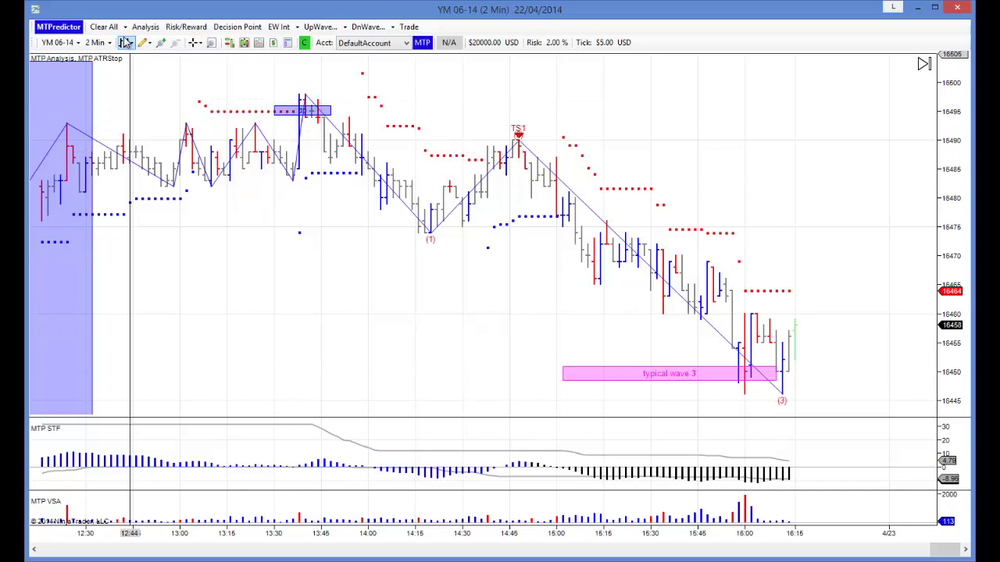
click(102, 26)
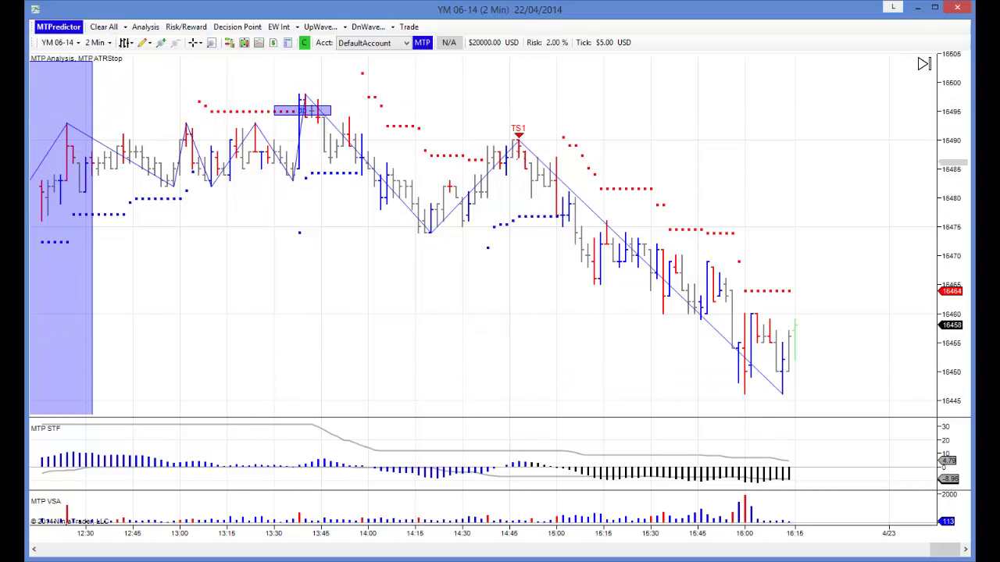
right_click(519, 152)
click(555, 188)
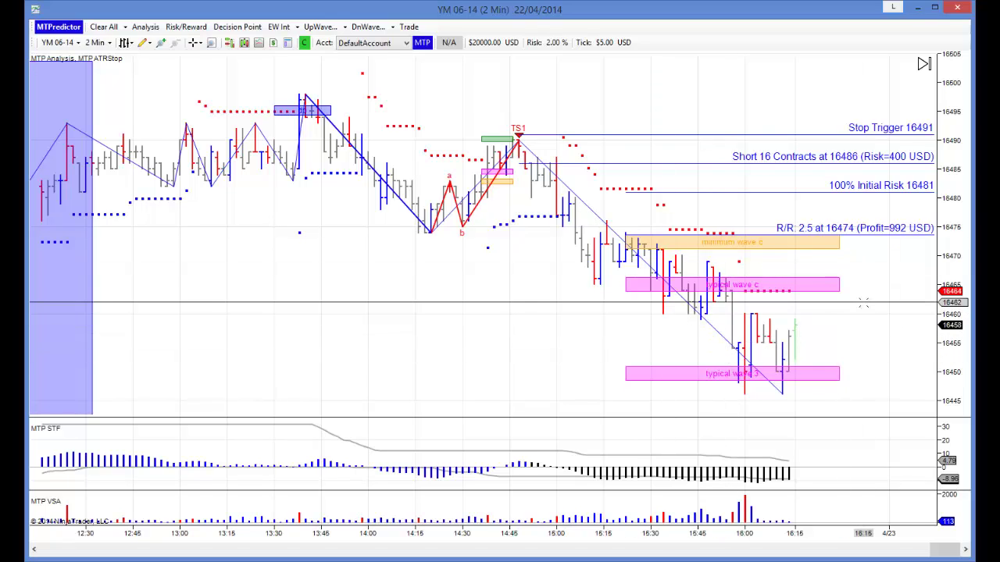
Lower the profit target to 16451 in the typical wave 3 box, giving R/R 7.0 and 2800 USD
scroll(703, 317, up, 1)
scroll(605, 321, down, 5)
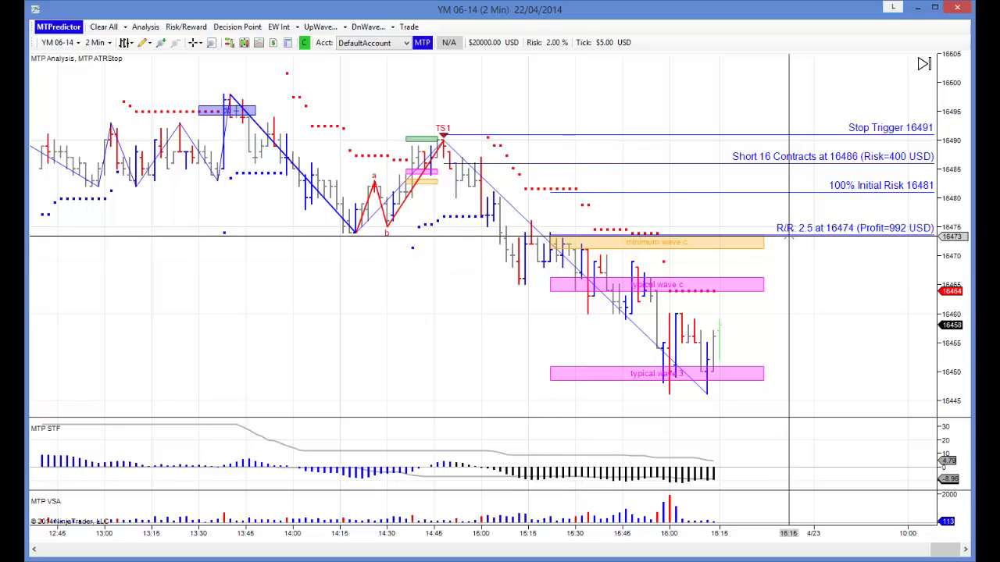
drag(796, 229, 798, 364)
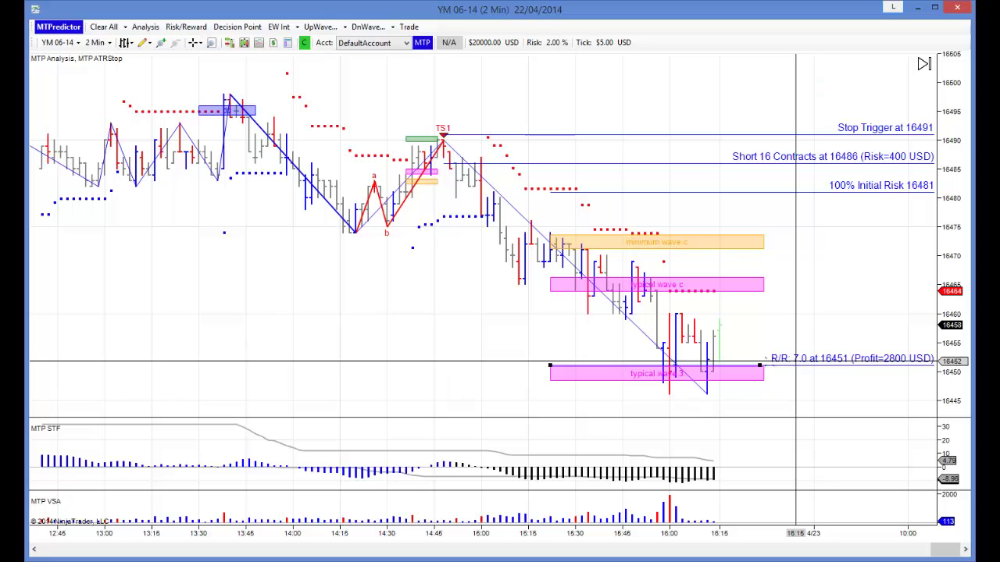
scroll(448, 340, down, 2)
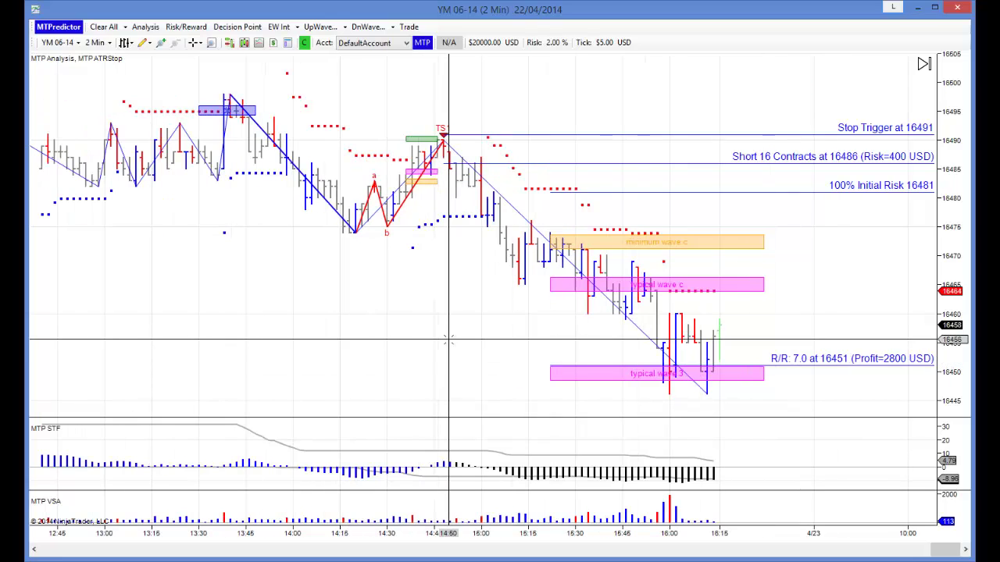